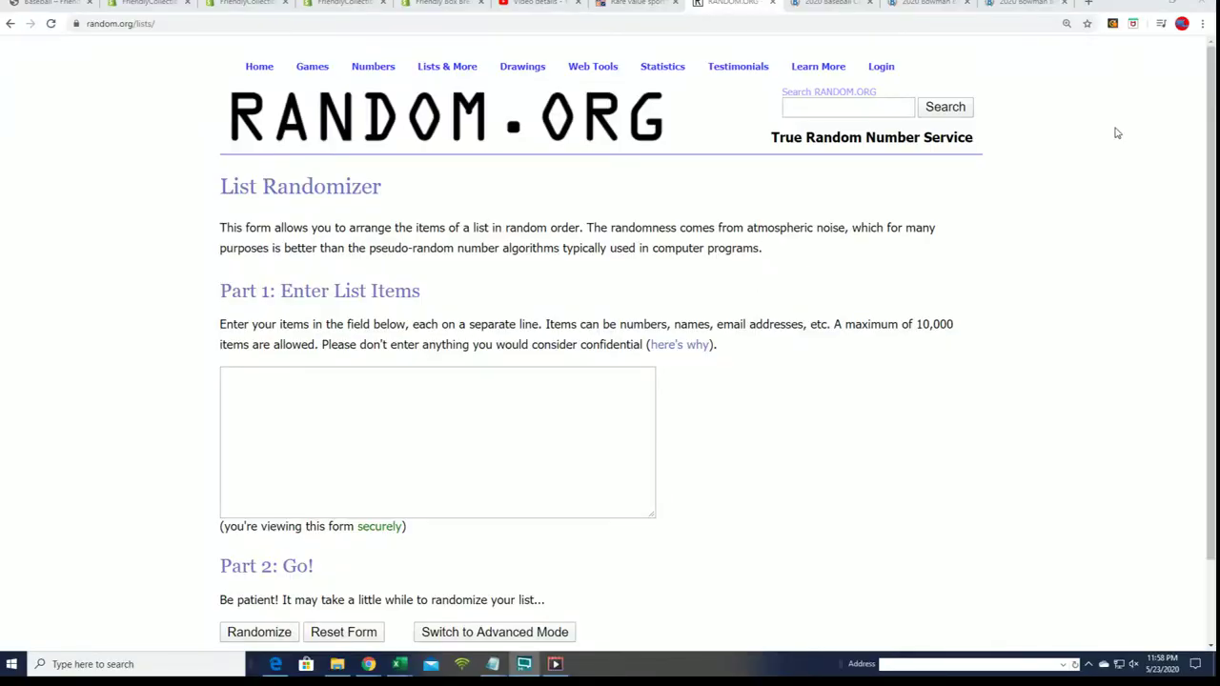
# Copy the full list of owner names from the Notepad break notes.
pyautogui.click(493, 664)
pyautogui.moveTo(1005, 125); pyautogui.dragTo(705, 54)
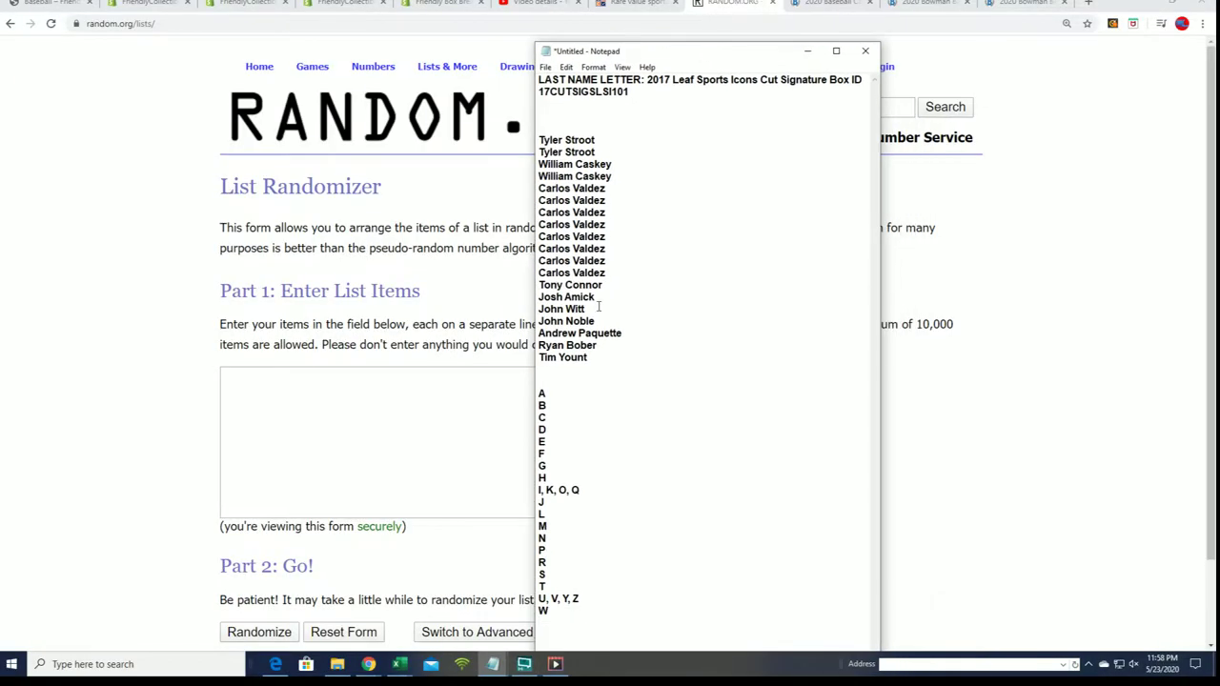
pyautogui.moveTo(598, 354)
pyautogui.mouseDown()
pyautogui.moveTo(587, 201)
pyautogui.moveTo(524, 143)
pyautogui.mouseUp()
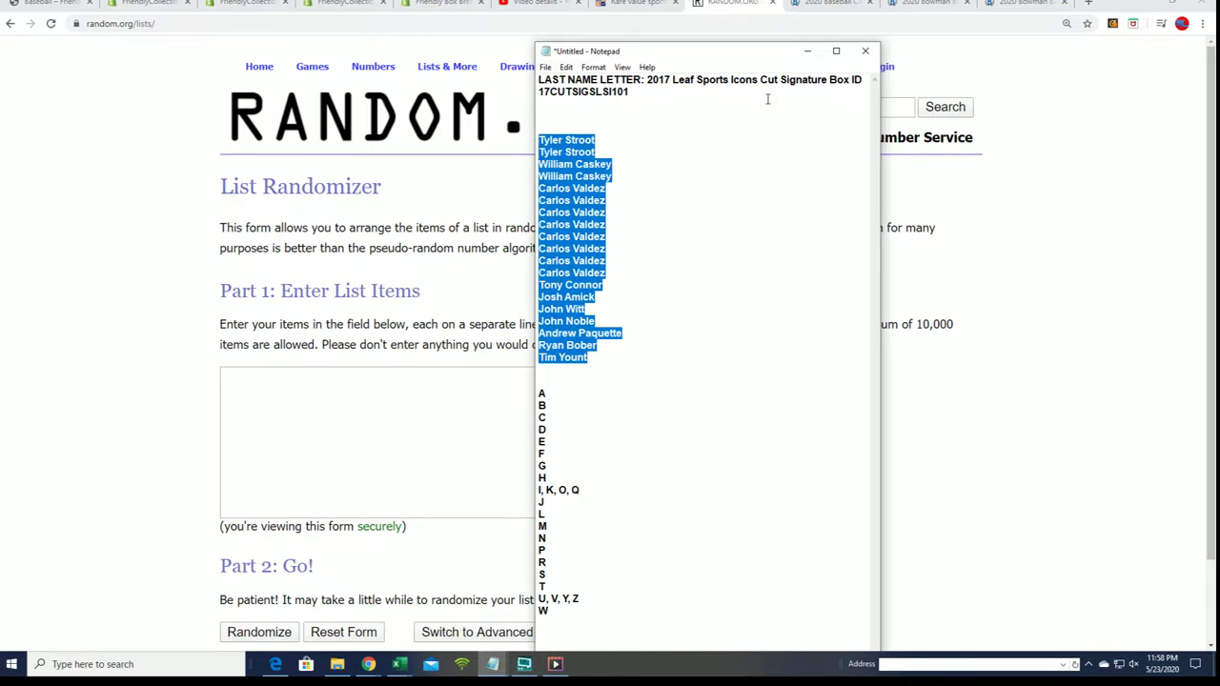
pyautogui.moveTo(761, 84); pyautogui.dragTo(828, 84)
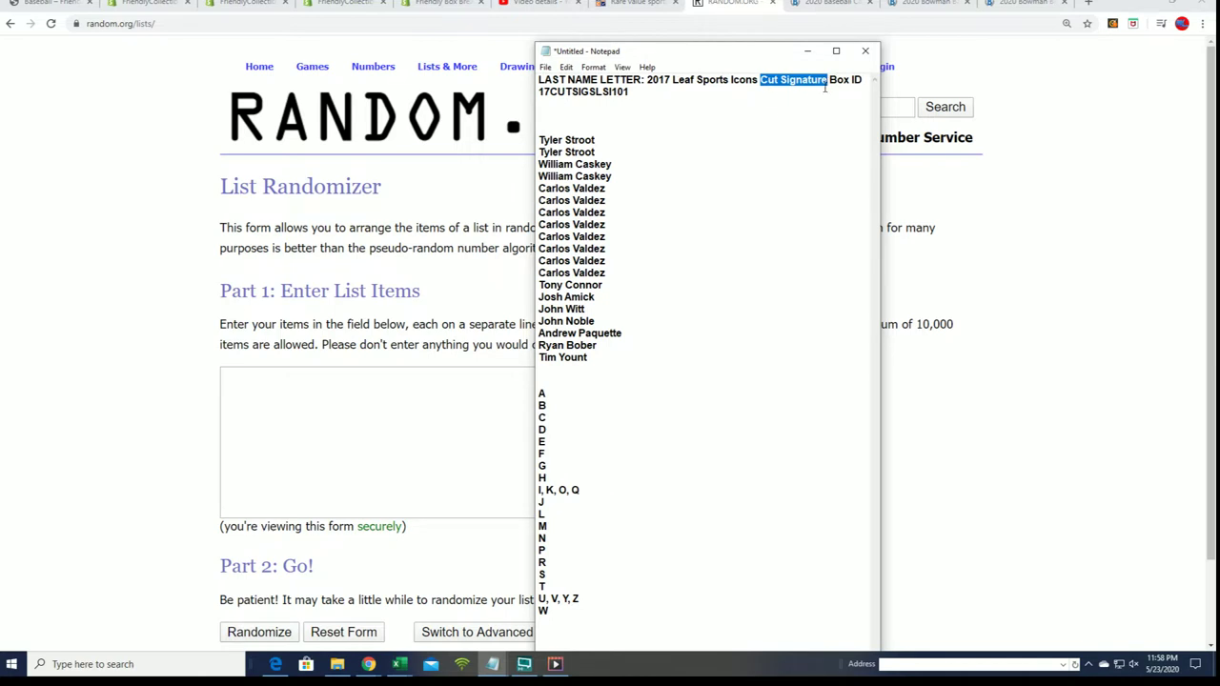
pyautogui.moveTo(827, 84); pyautogui.dragTo(789, 84)
pyautogui.moveTo(589, 358); pyautogui.dragTo(539, 127)
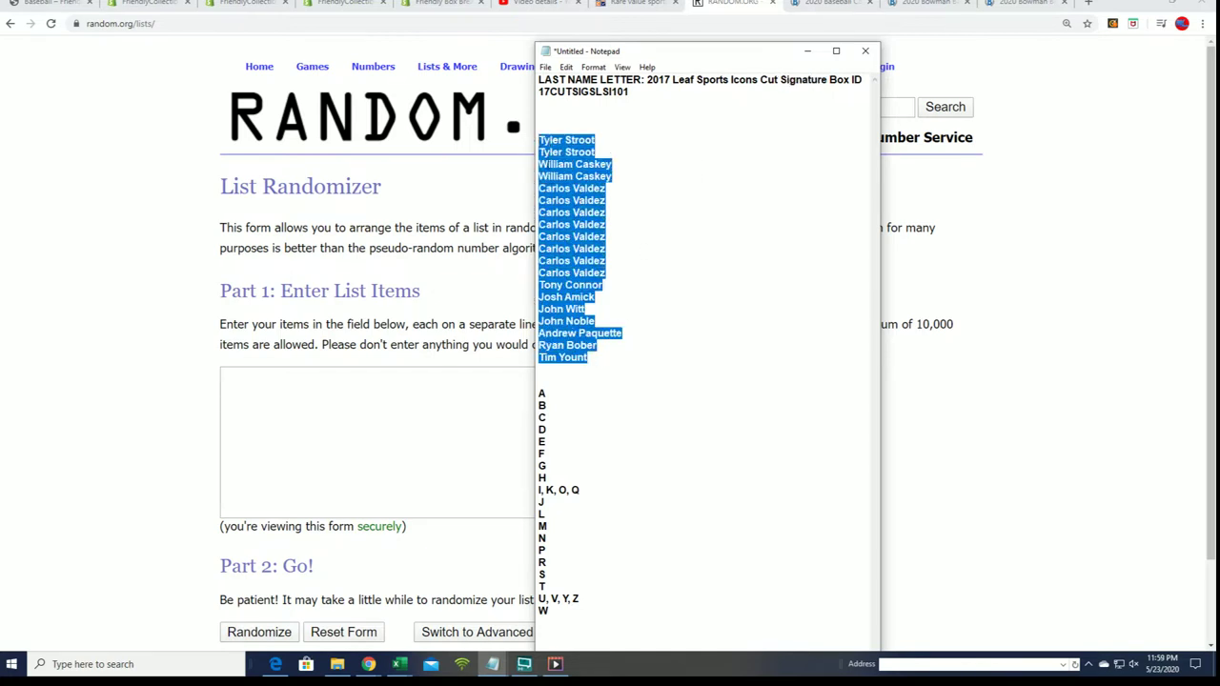
pyautogui.rightClick(621, 174)
pyautogui.click(653, 250)
# Paste the 19 owner names into the List Randomizer entry box.
pyautogui.click(274, 372)
pyautogui.rightClick(246, 377)
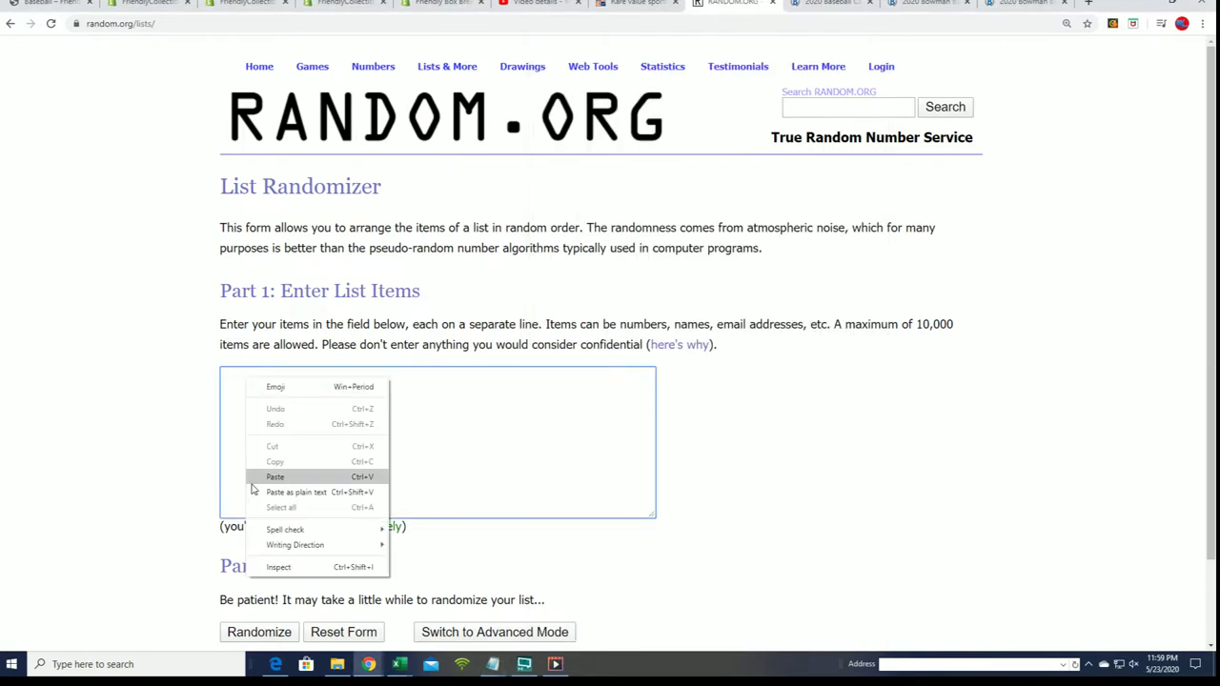
pyautogui.click(271, 479)
pyautogui.scroll(-1, 503, 474)
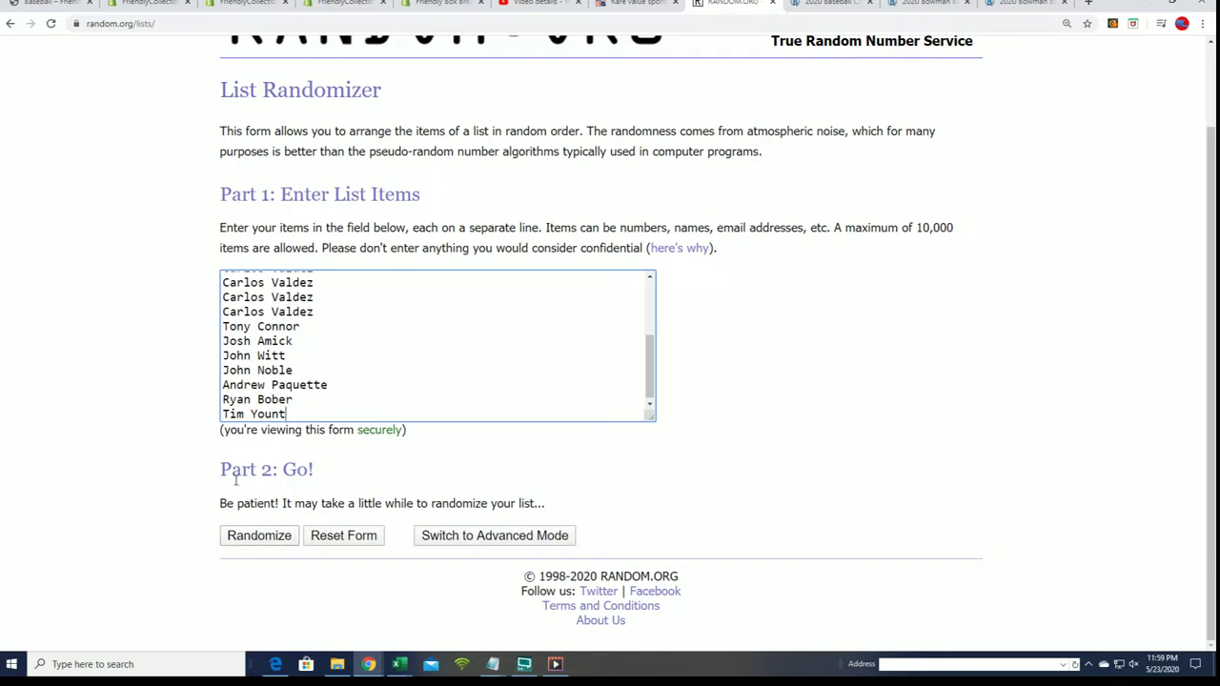
# Randomize the owner names repeatedly and copy the final shuffled order.
pyautogui.click(251, 540)
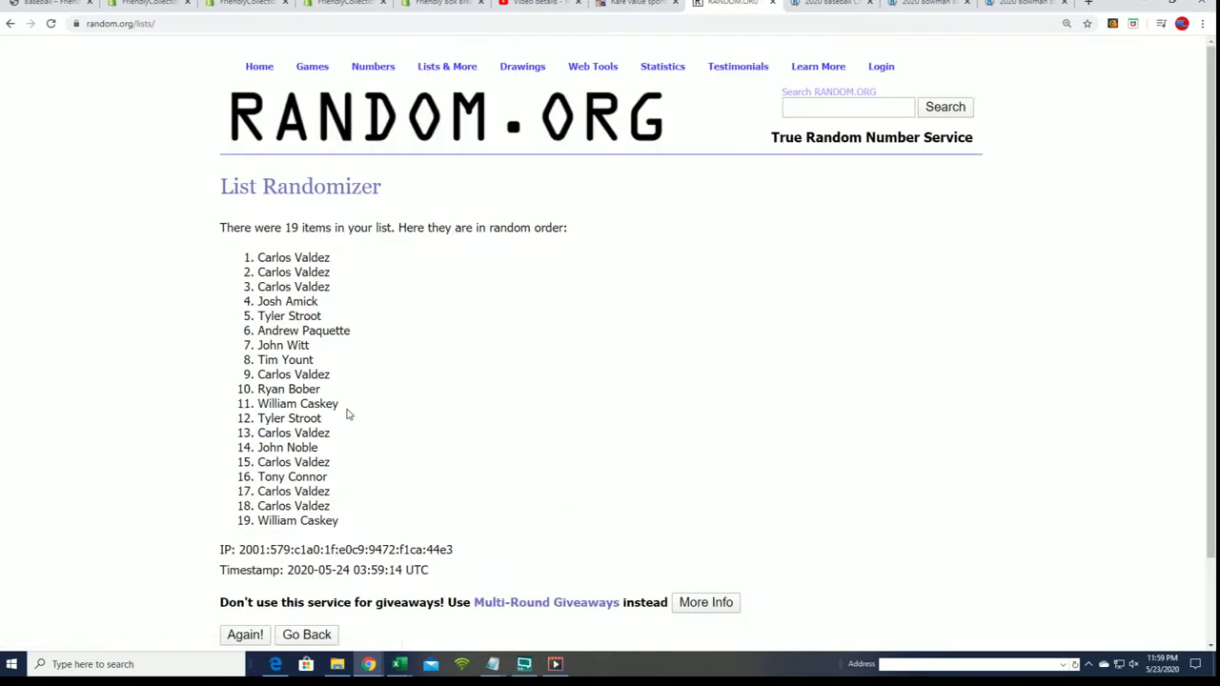
pyautogui.click(244, 539)
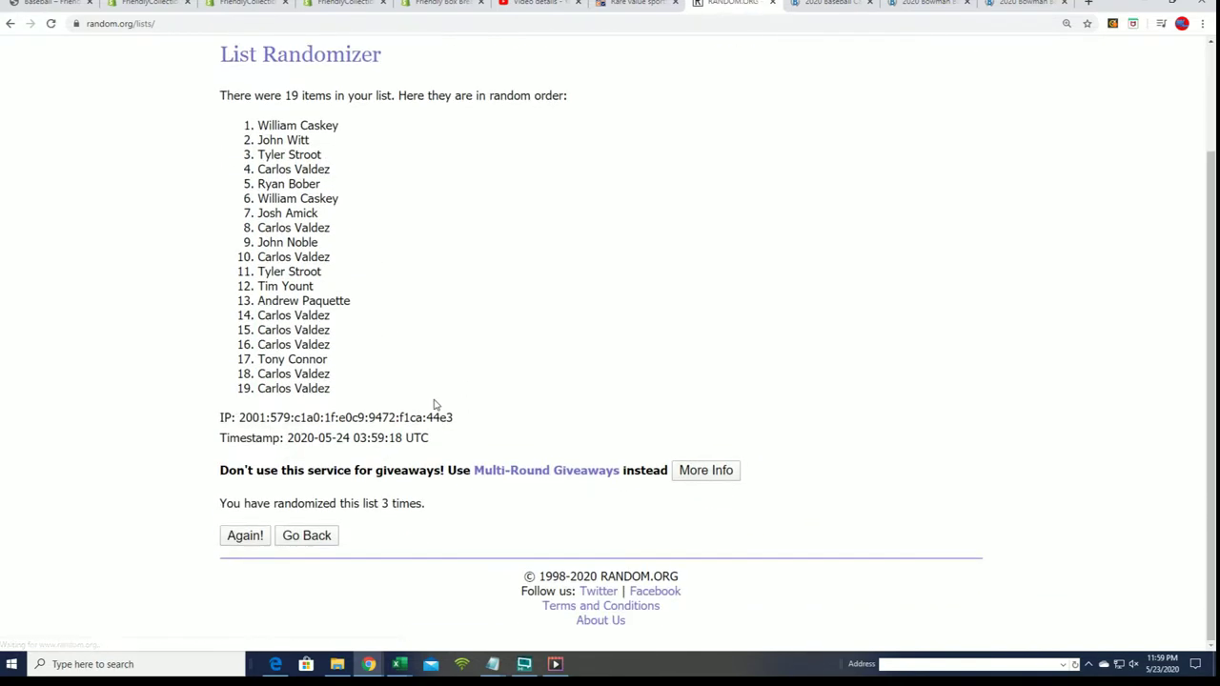
pyautogui.click(241, 536)
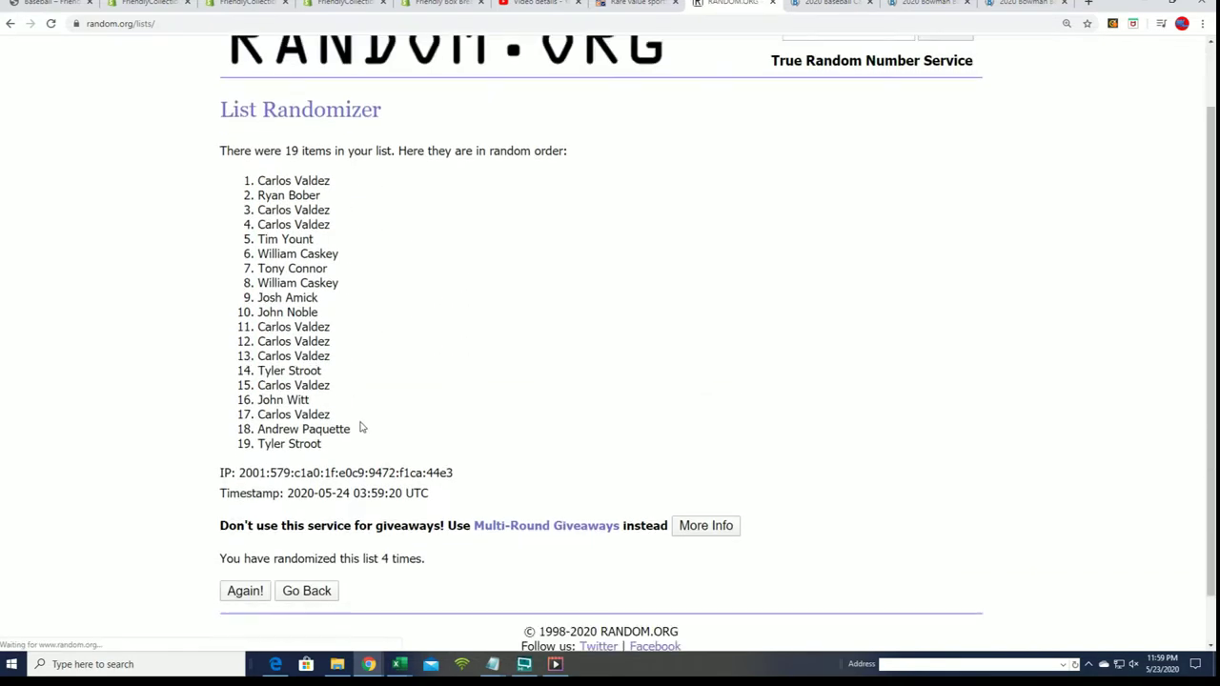
pyautogui.click(243, 539)
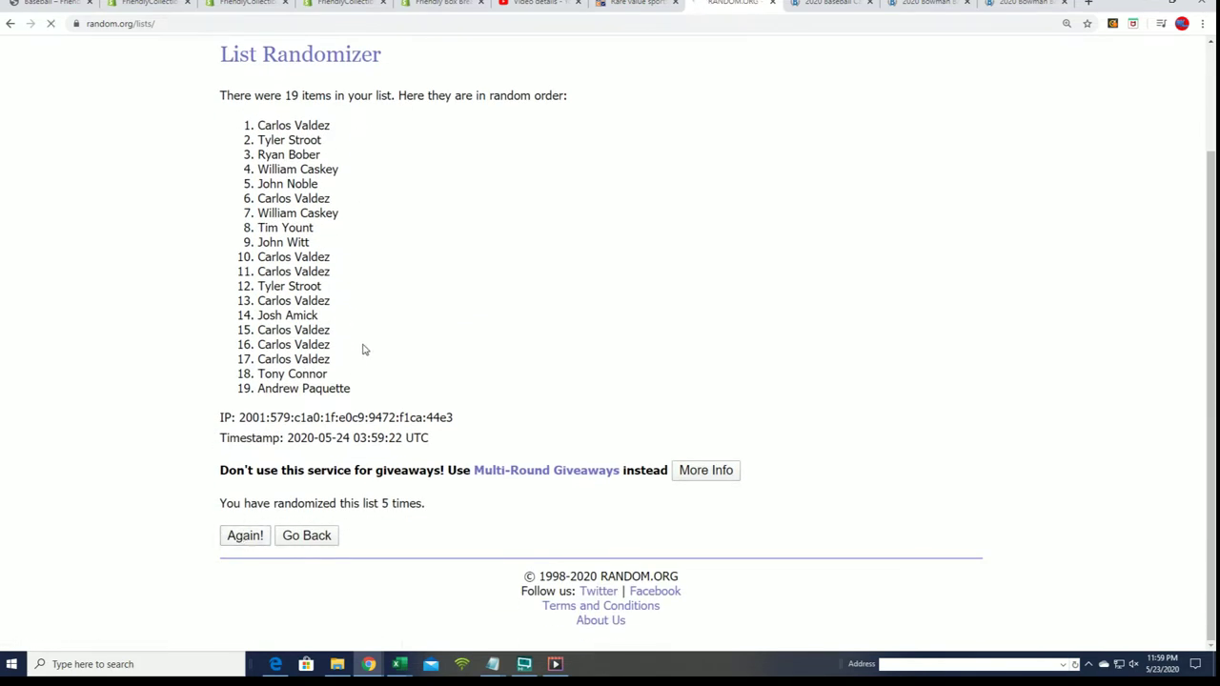
pyautogui.click(245, 536)
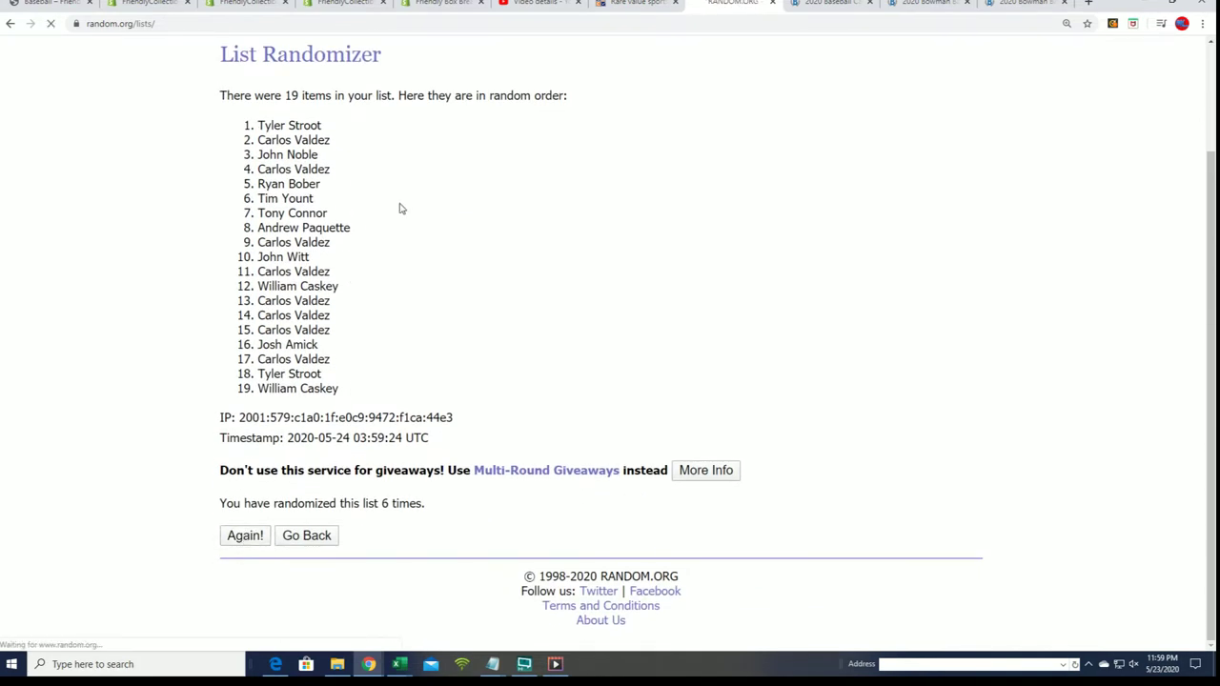
pyautogui.moveTo(255, 125)
pyautogui.mouseDown()
pyautogui.moveTo(333, 262)
pyautogui.moveTo(363, 419)
pyautogui.moveTo(355, 396)
pyautogui.mouseUp()
pyautogui.rightClick(290, 168)
pyautogui.click(315, 179)
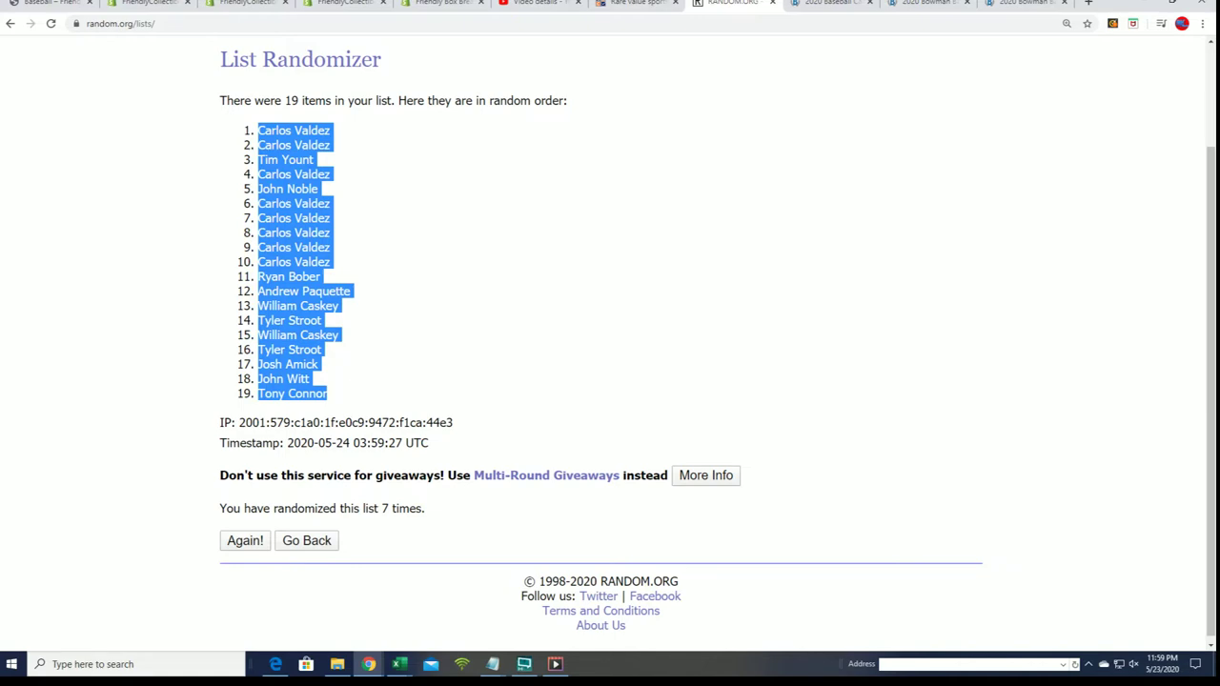
# Paste the randomized names as plain text into A2:A20, select B2, and minimize Excel.
pyautogui.hotkey('alt', 'Tab')
pyautogui.rightClick(53, 172)
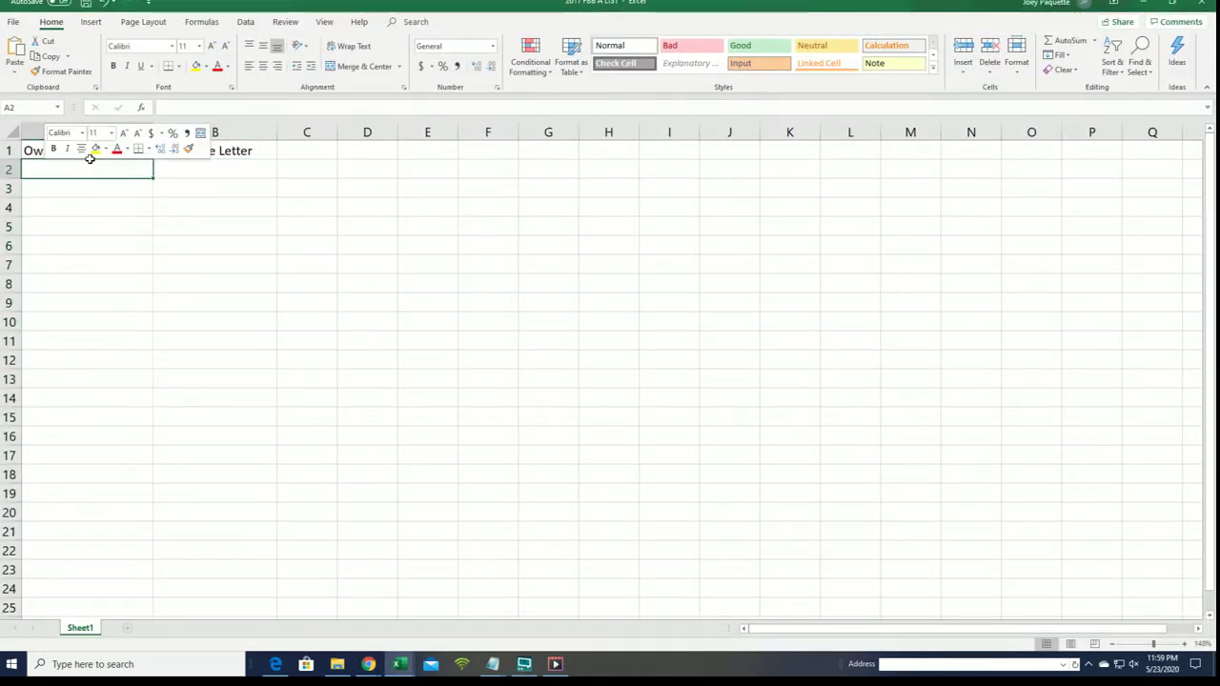
pyautogui.click(82, 240)
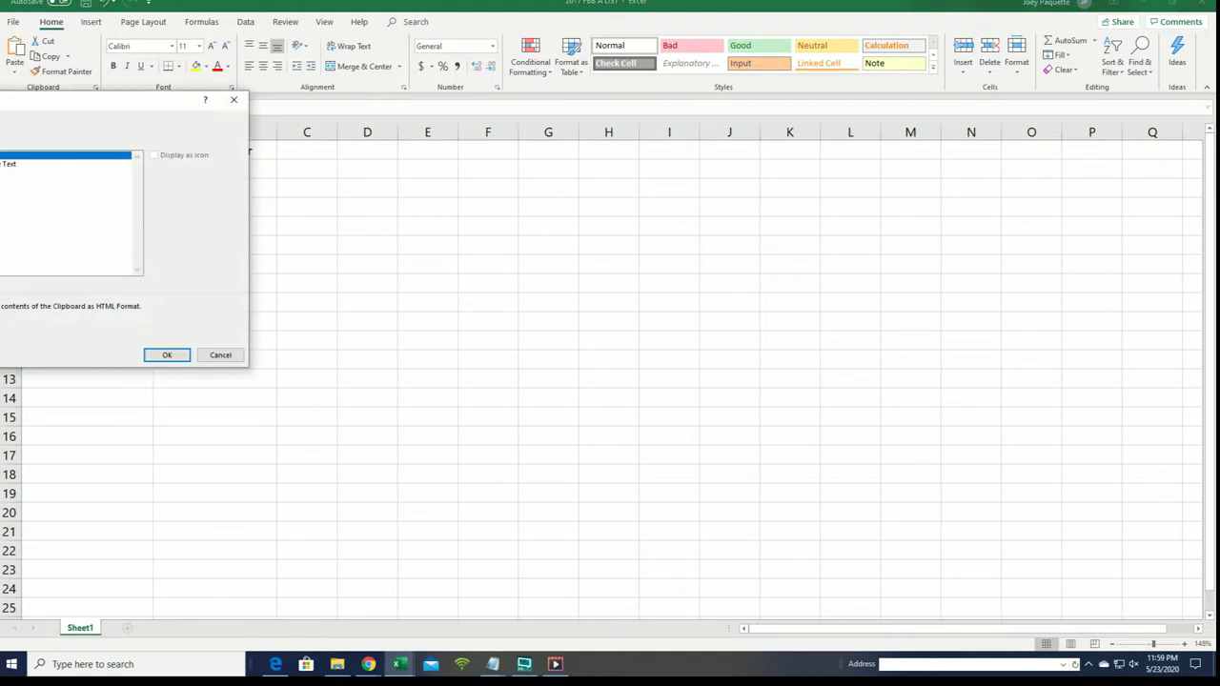
pyautogui.click(9, 164)
pyautogui.click(164, 355)
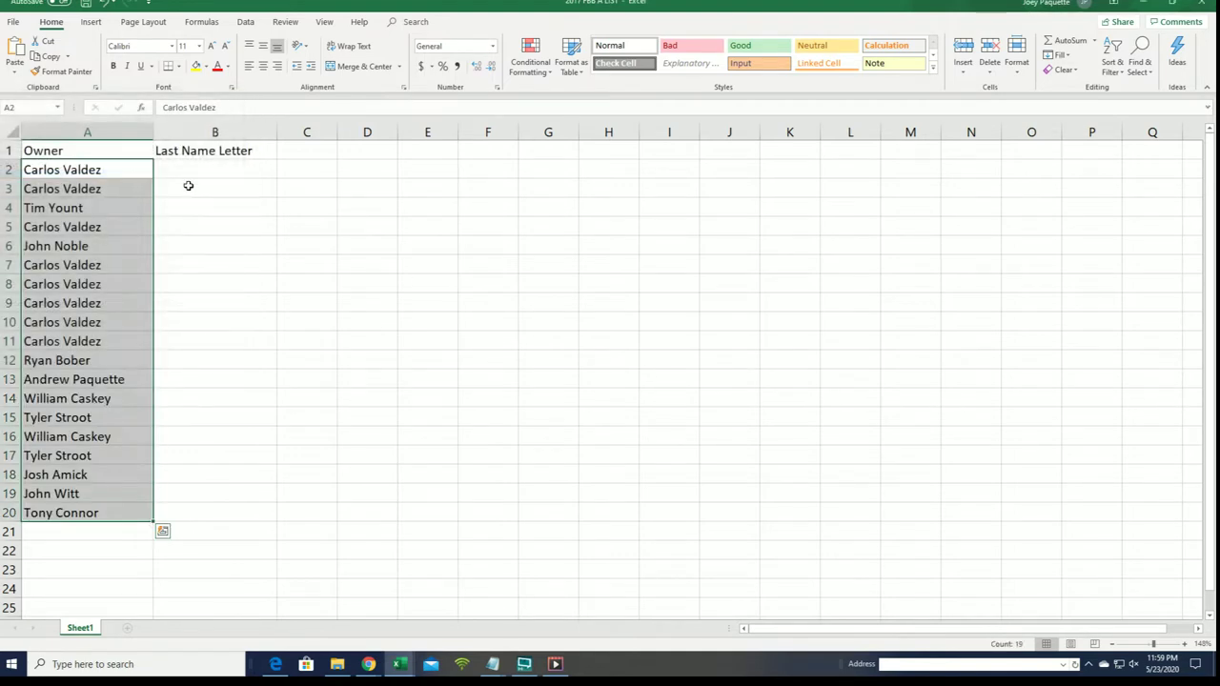
pyautogui.click(181, 168)
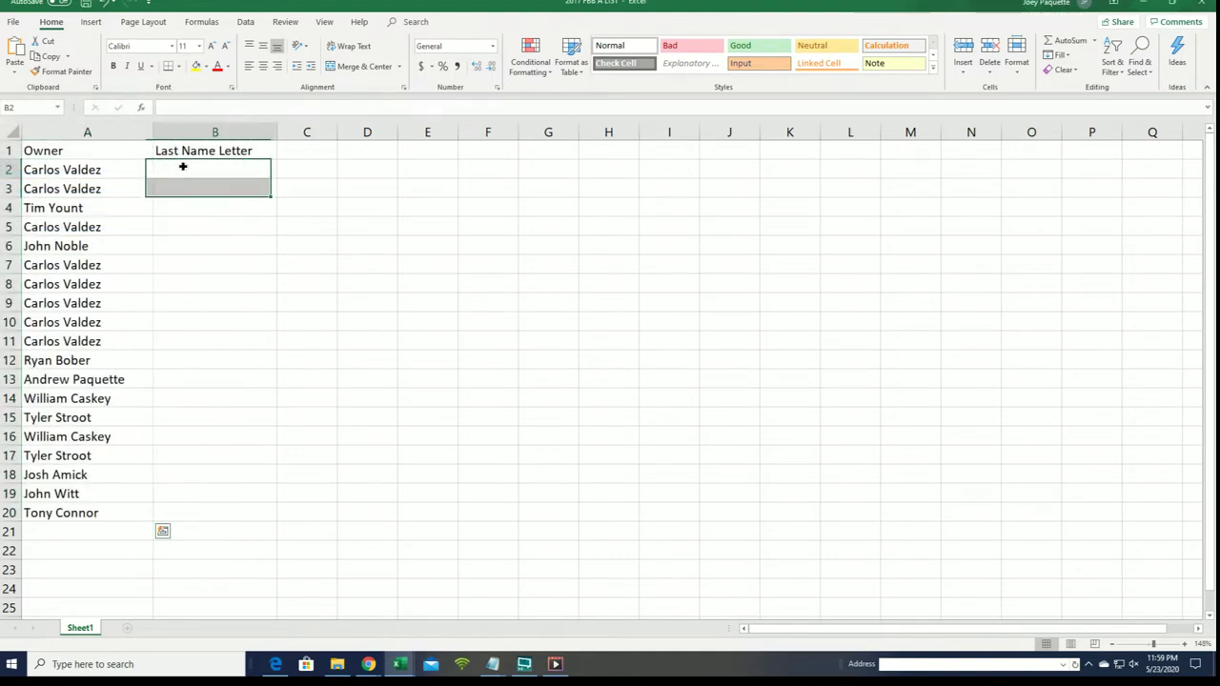
pyautogui.click(1142, 3)
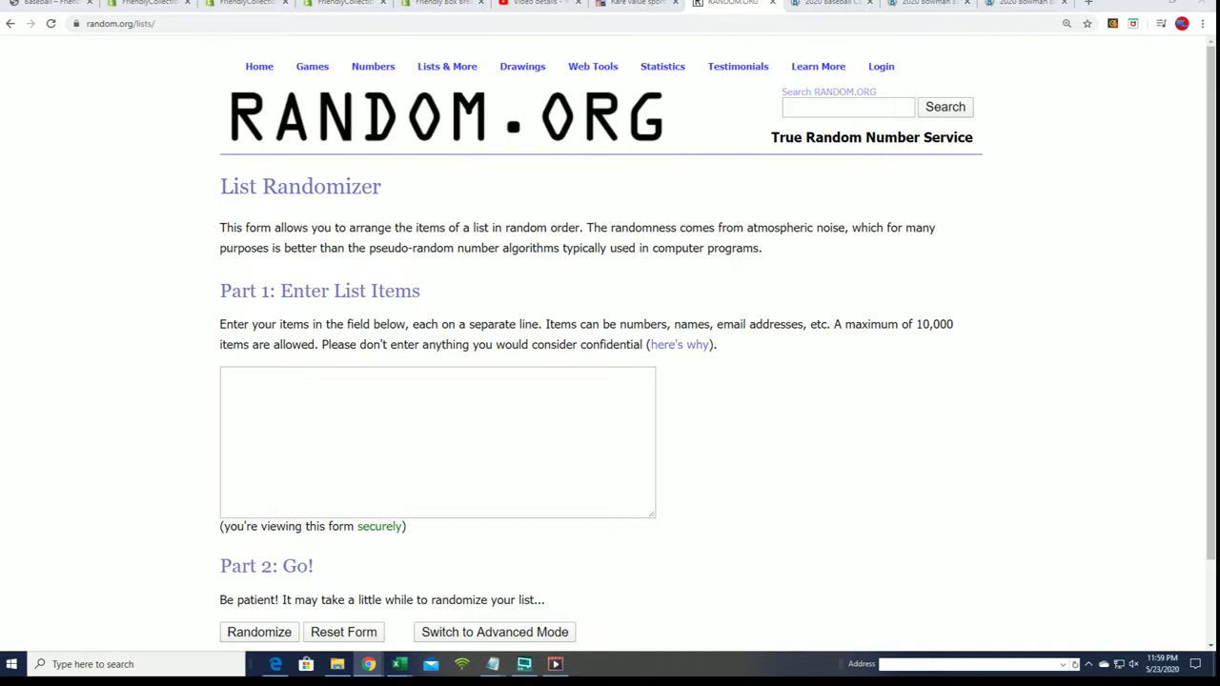
# Select the A–W last-name letter list in the Notepad break notes for copying.
pyautogui.hotkey('alt', 'Tab')
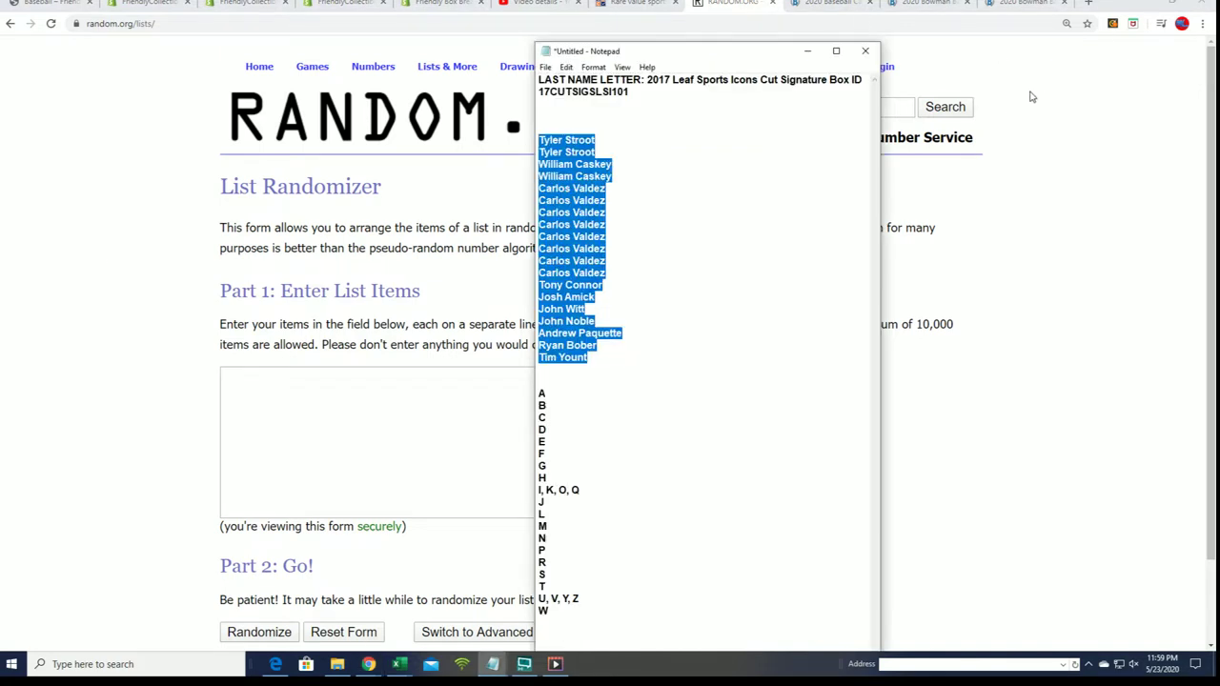
pyautogui.moveTo(715, 45); pyautogui.dragTo(717, 0)
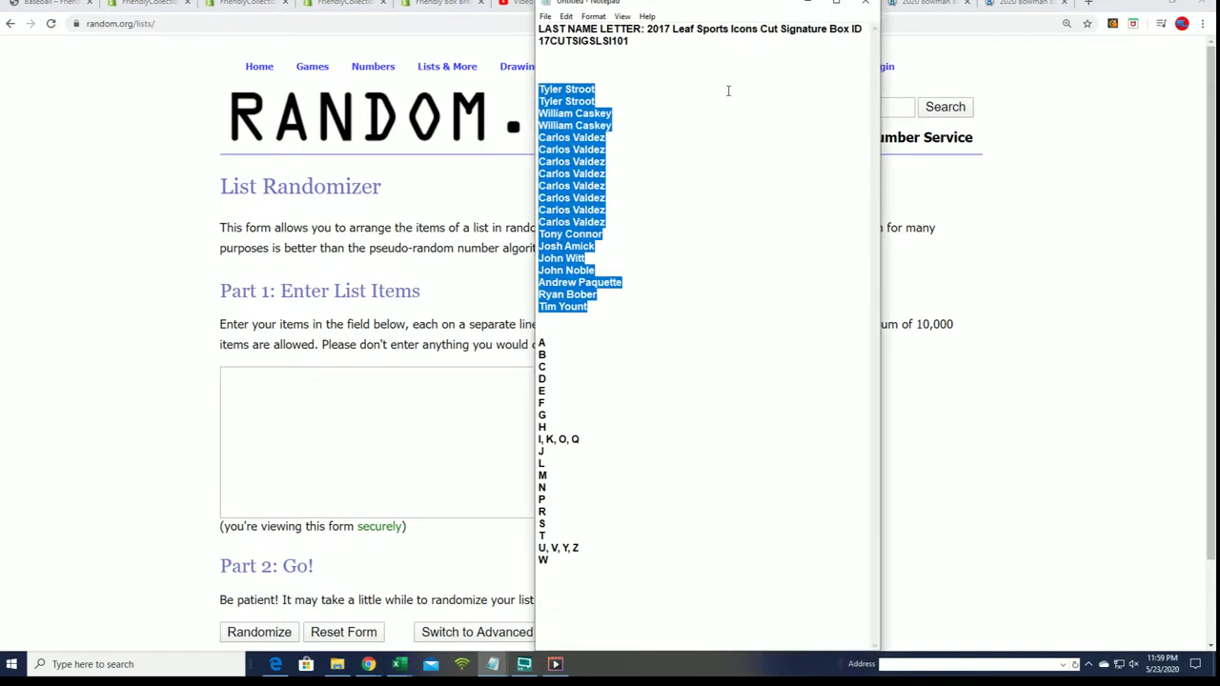
pyautogui.moveTo(554, 555); pyautogui.dragTo(541, 344)
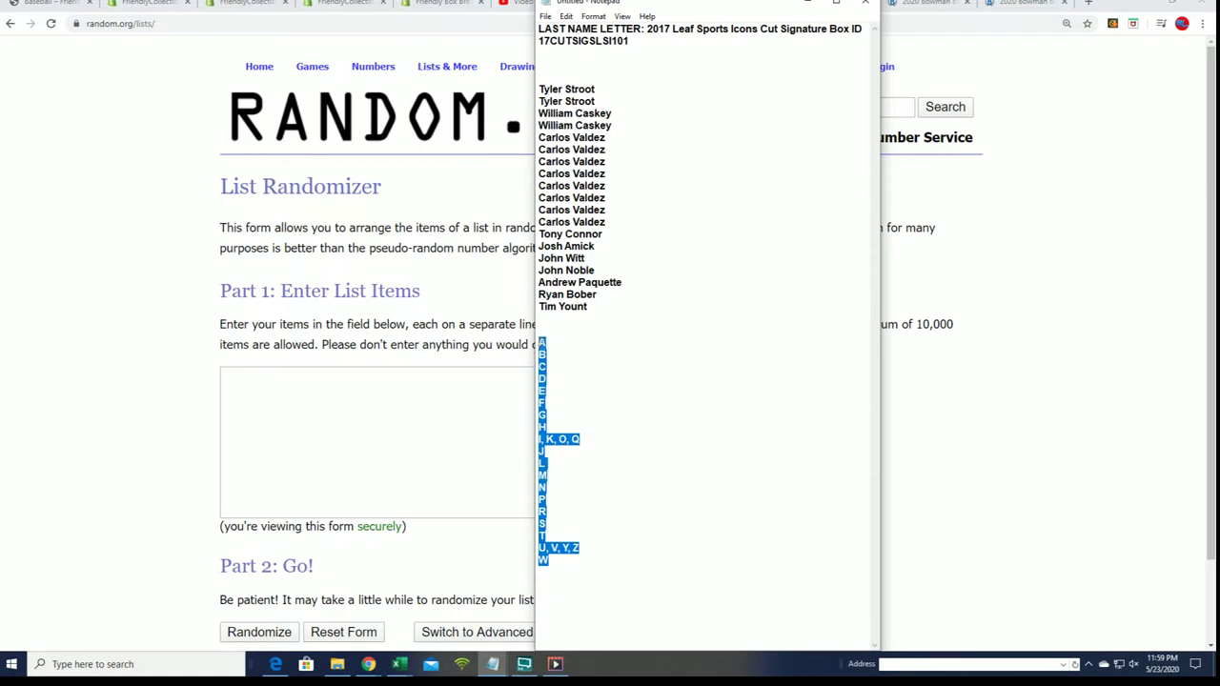
pyautogui.rightClick(541, 343)
# Copy the letter list and paste it into the List Randomizer entry field.
pyautogui.click(572, 386)
pyautogui.click(301, 381)
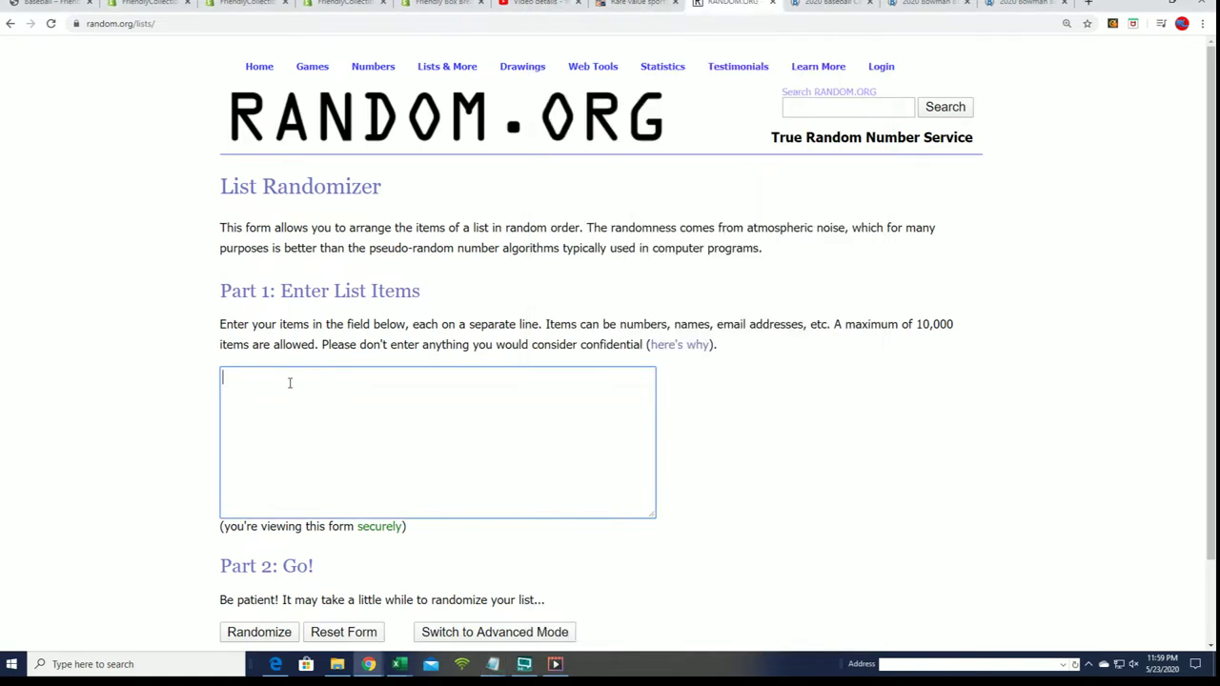
pyautogui.rightClick(300, 384)
pyautogui.click(343, 474)
pyautogui.scroll(-1, 754, 439)
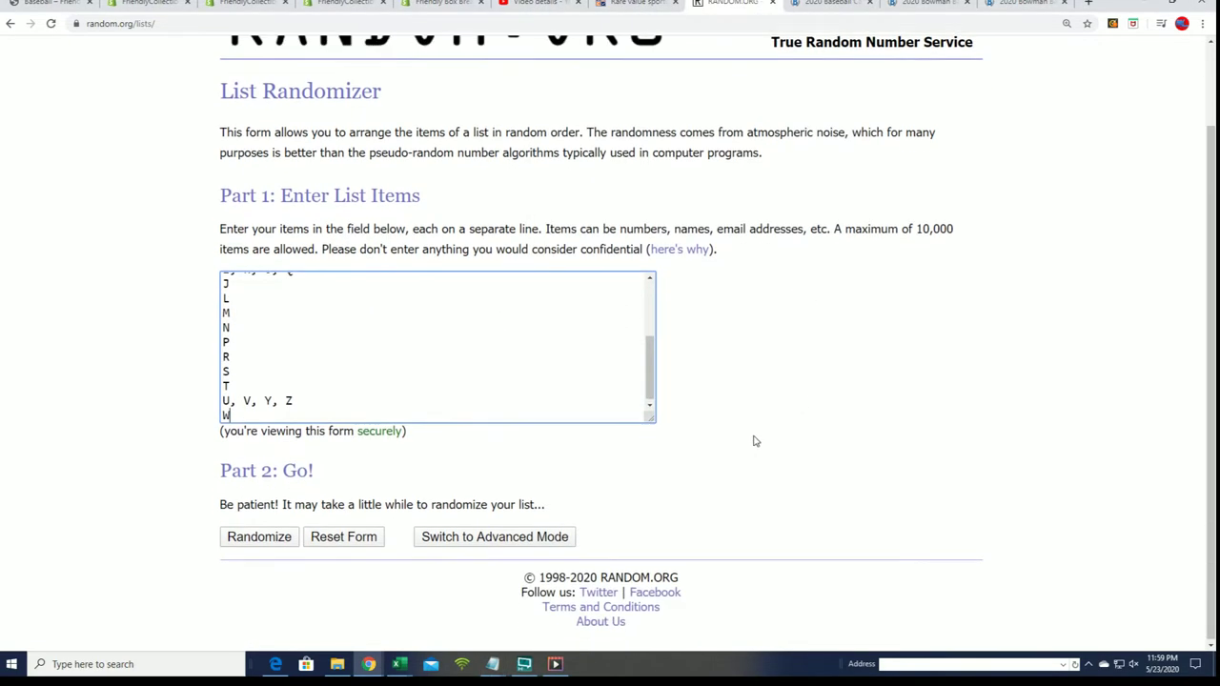
# Shuffle the 19 last-name letter groups seven times.
pyautogui.click(256, 534)
pyautogui.scroll(-2, 317, 525)
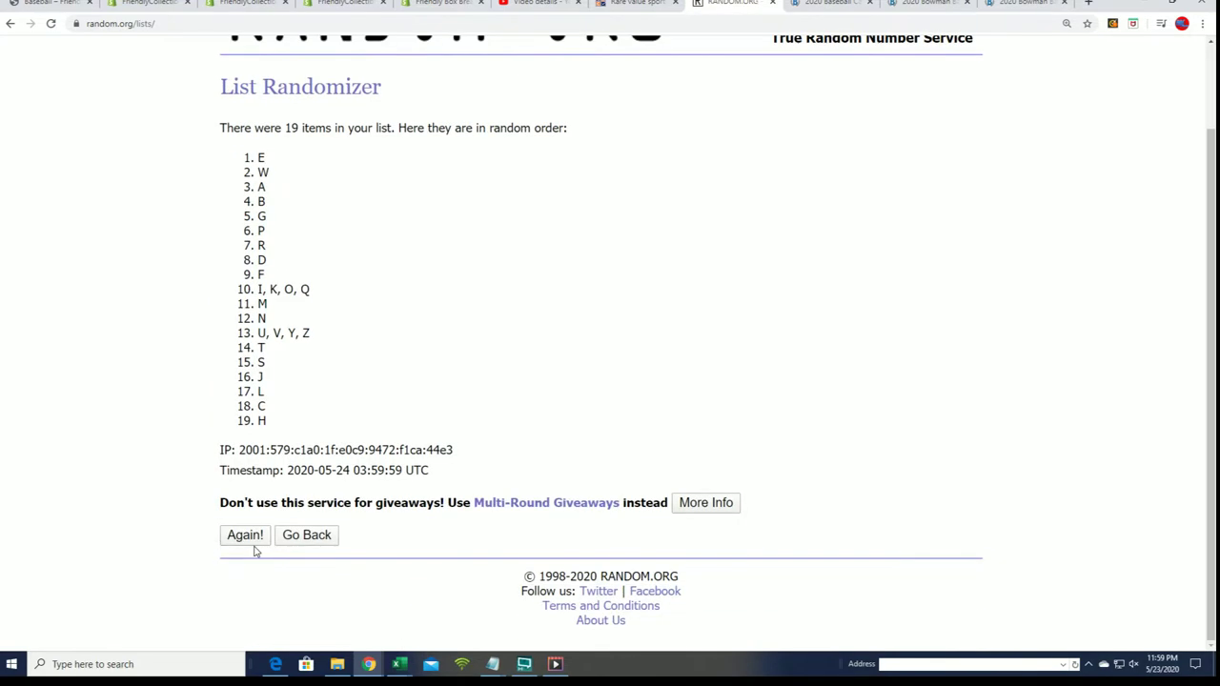
pyautogui.click(255, 545)
pyautogui.scroll(-2, 517, 428)
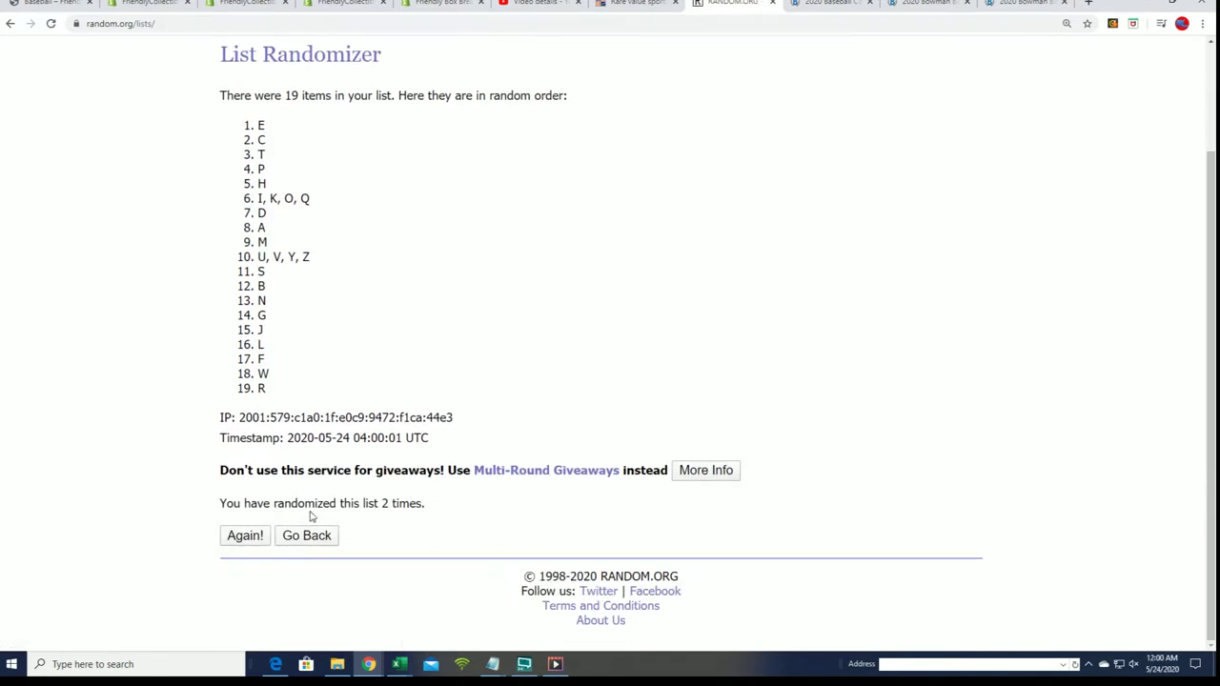
pyautogui.click(240, 536)
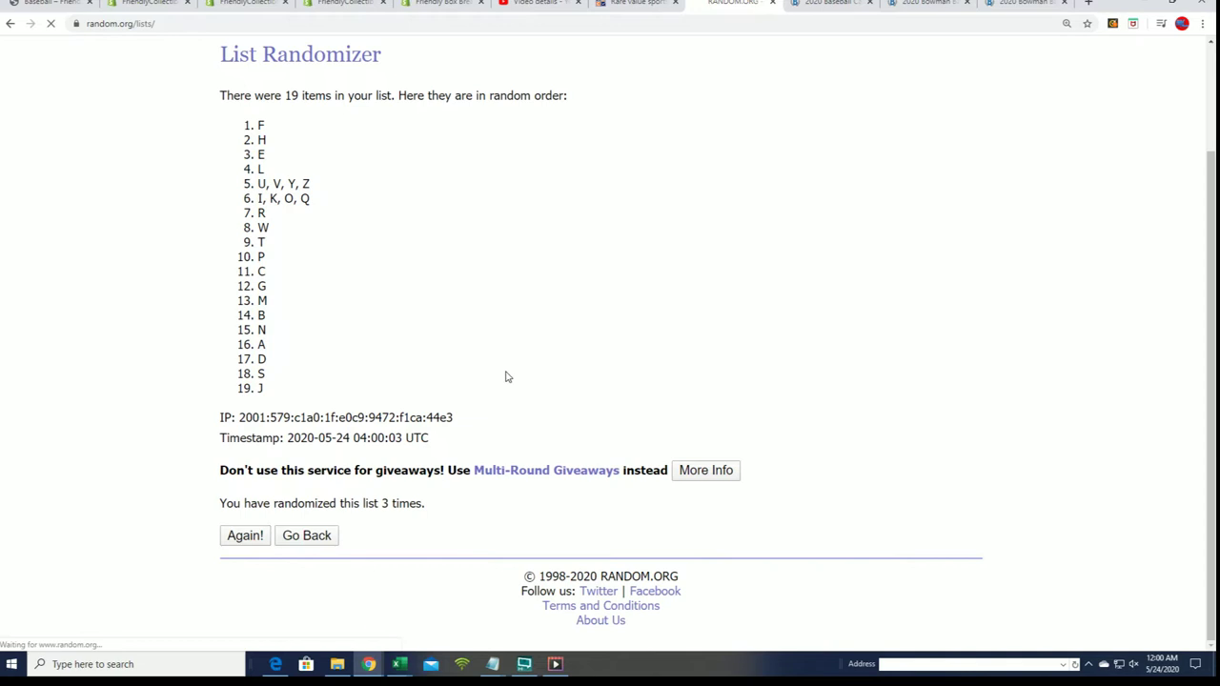
pyautogui.scroll(-2, 417, 456)
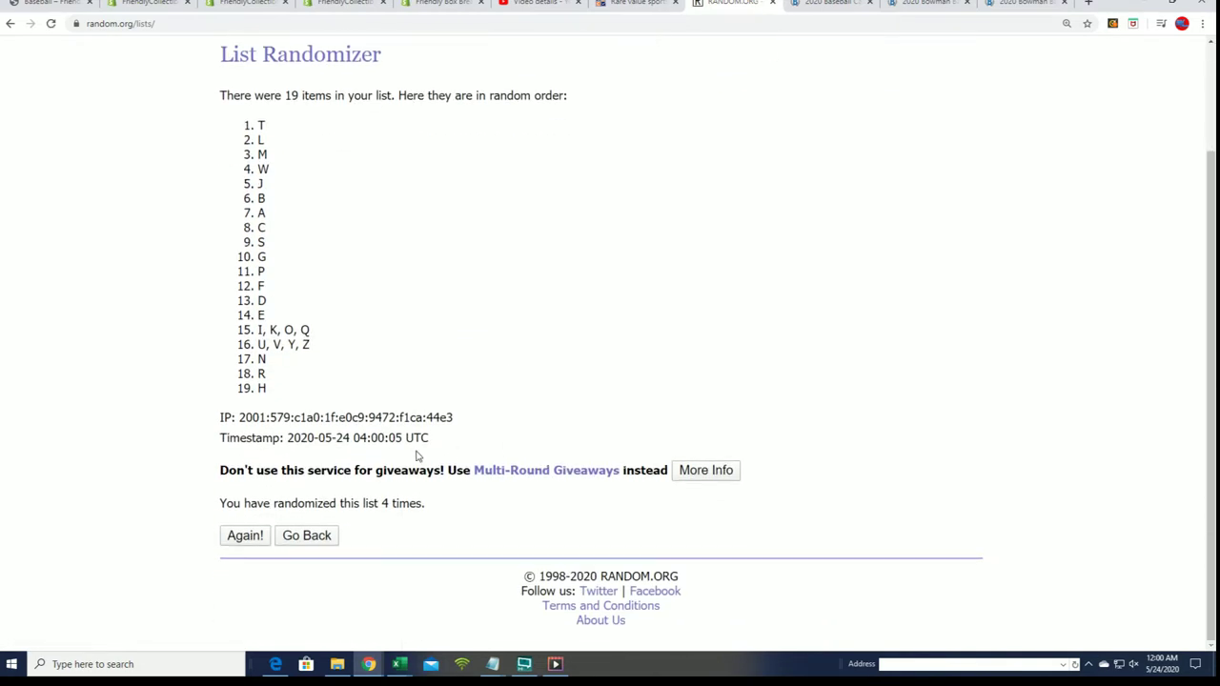
pyautogui.click(245, 535)
pyautogui.scroll(-2, 550, 404)
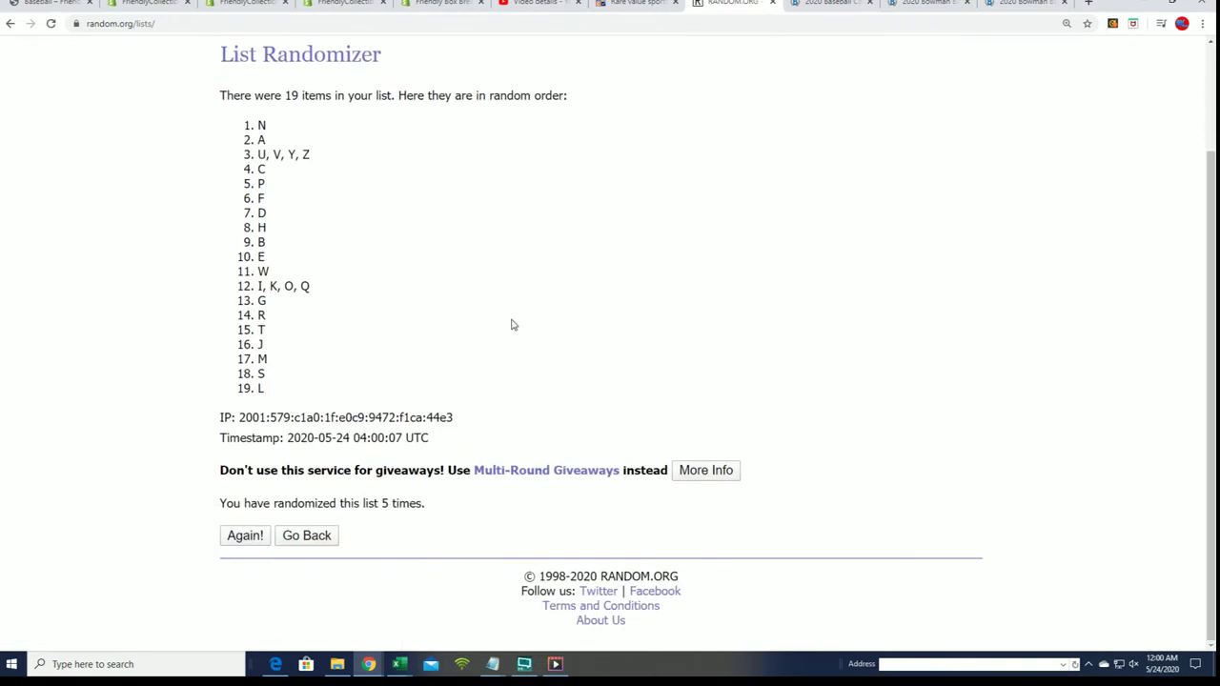
pyautogui.click(245, 536)
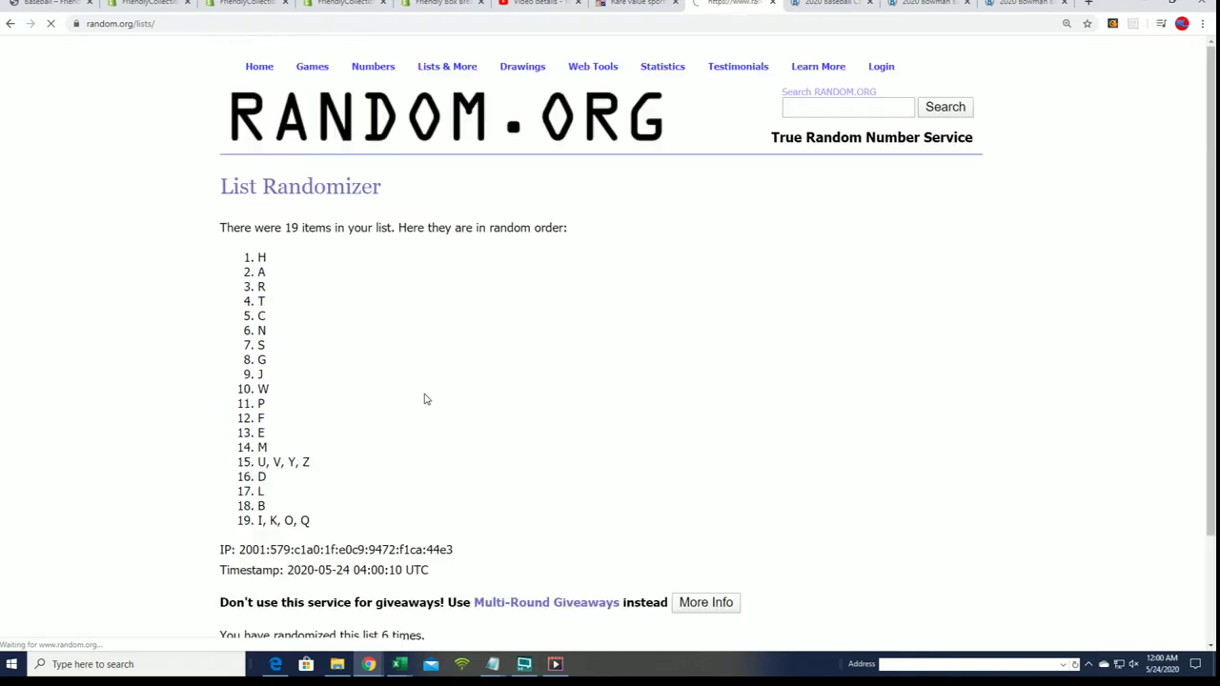
pyautogui.scroll(-2, 424, 402)
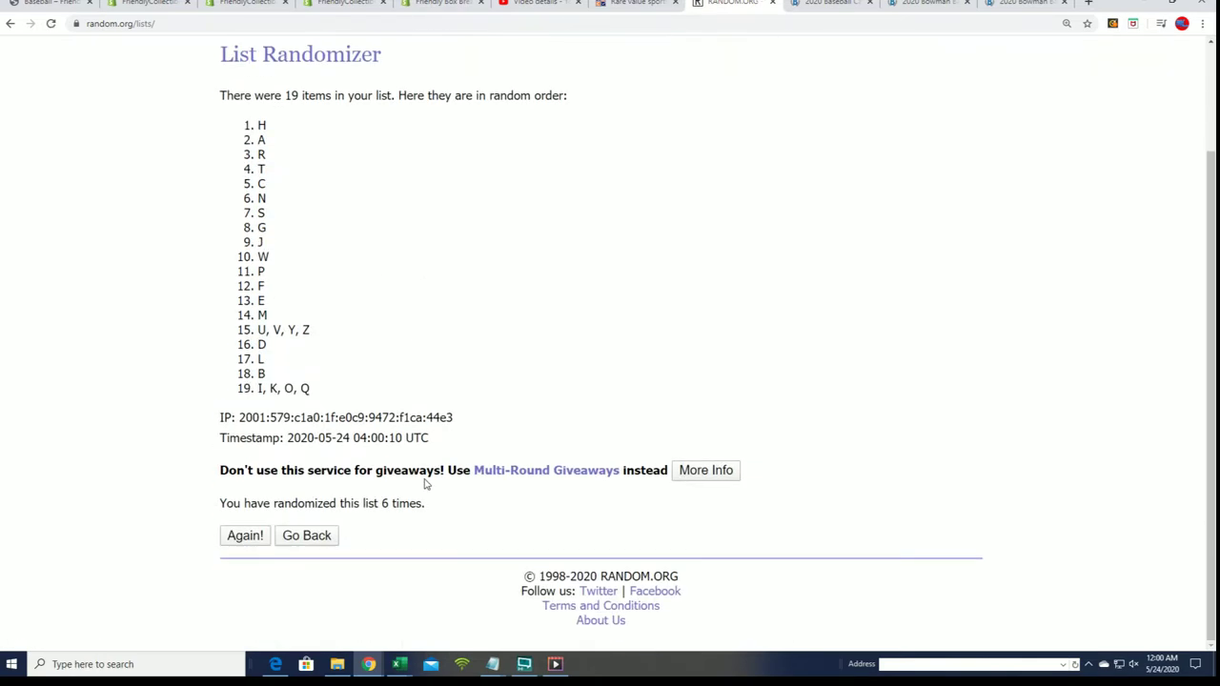
pyautogui.click(245, 536)
pyautogui.scroll(-2, 476, 311)
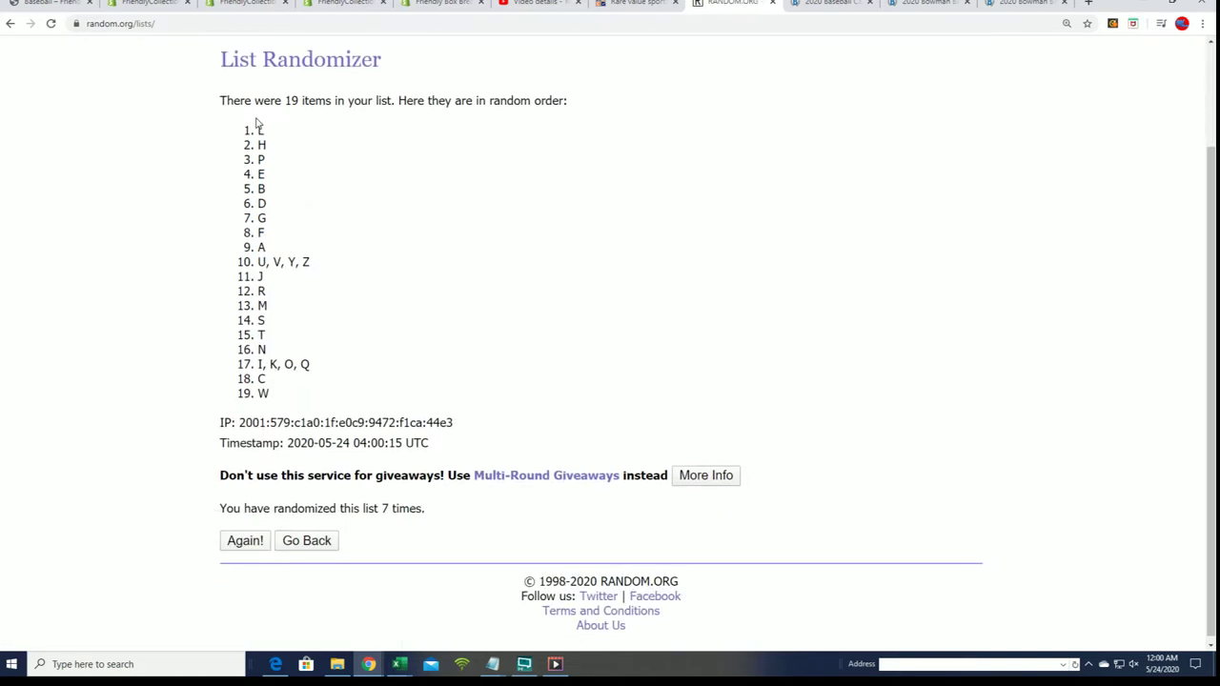
# Select and copy all 19 shuffled letter groups.
pyautogui.moveTo(256, 122); pyautogui.dragTo(278, 395)
pyautogui.rightClick(282, 370)
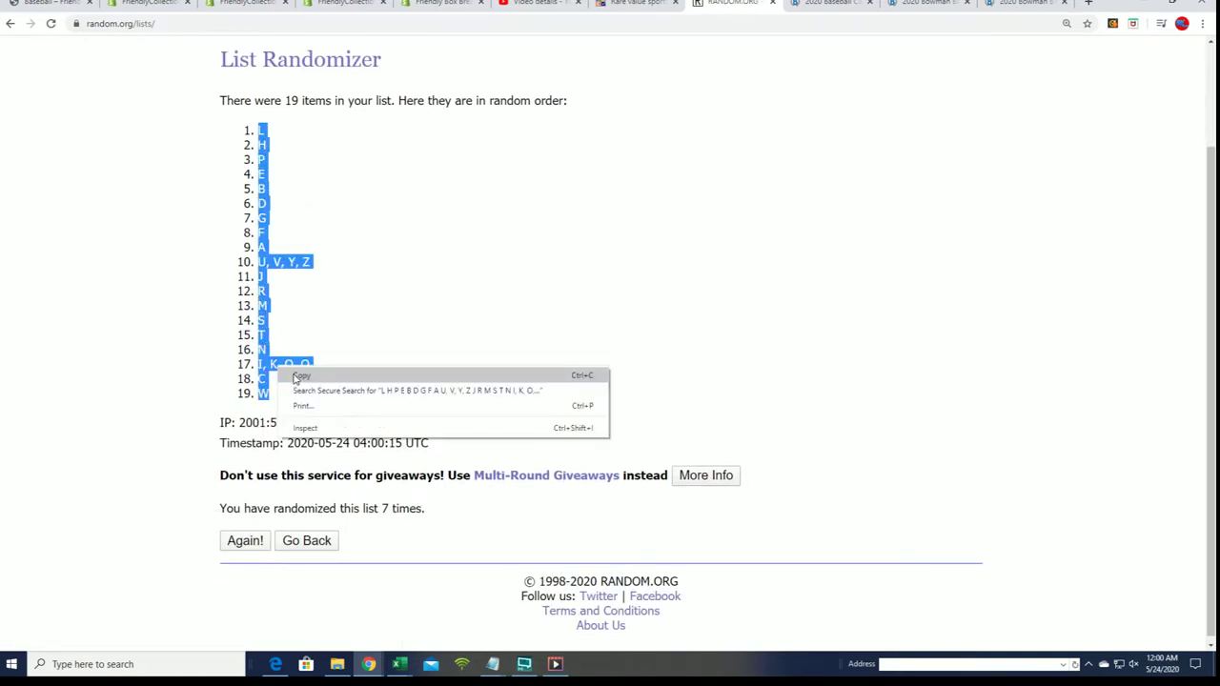
pyautogui.click(294, 378)
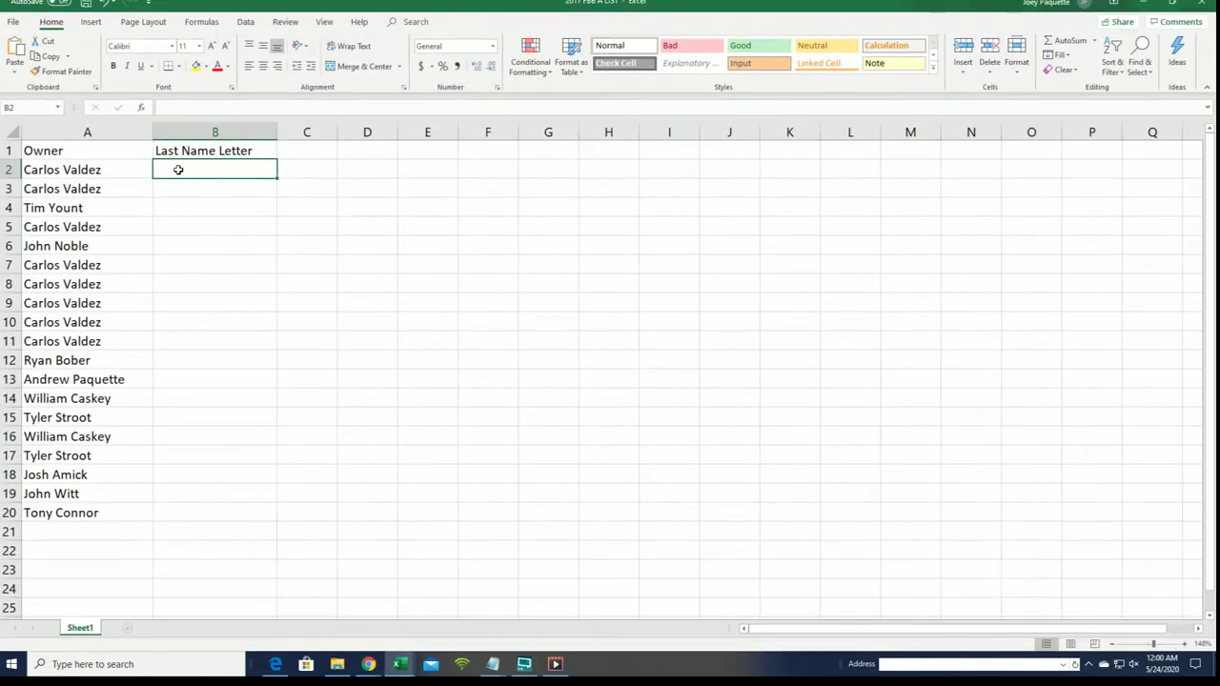
# Paste the shuffled letters as plain text into B2:B20 via Paste Special.
pyautogui.rightClick(176, 169)
pyautogui.click(203, 244)
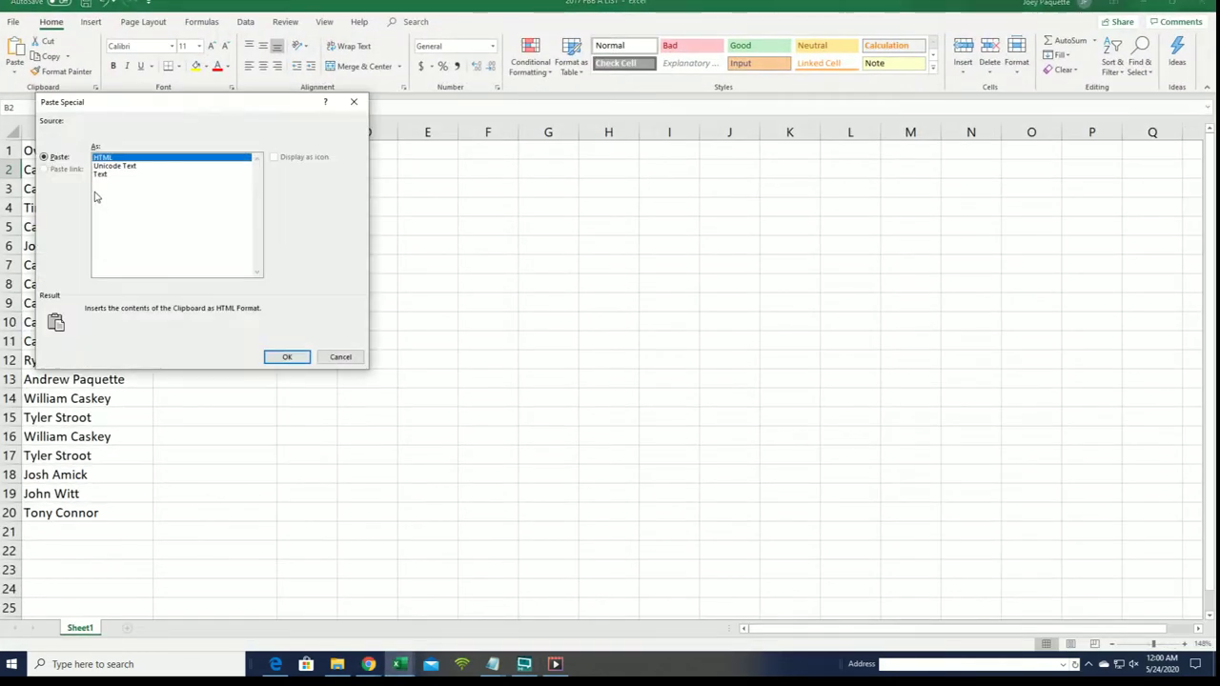
pyautogui.click(105, 175)
pyautogui.click(287, 357)
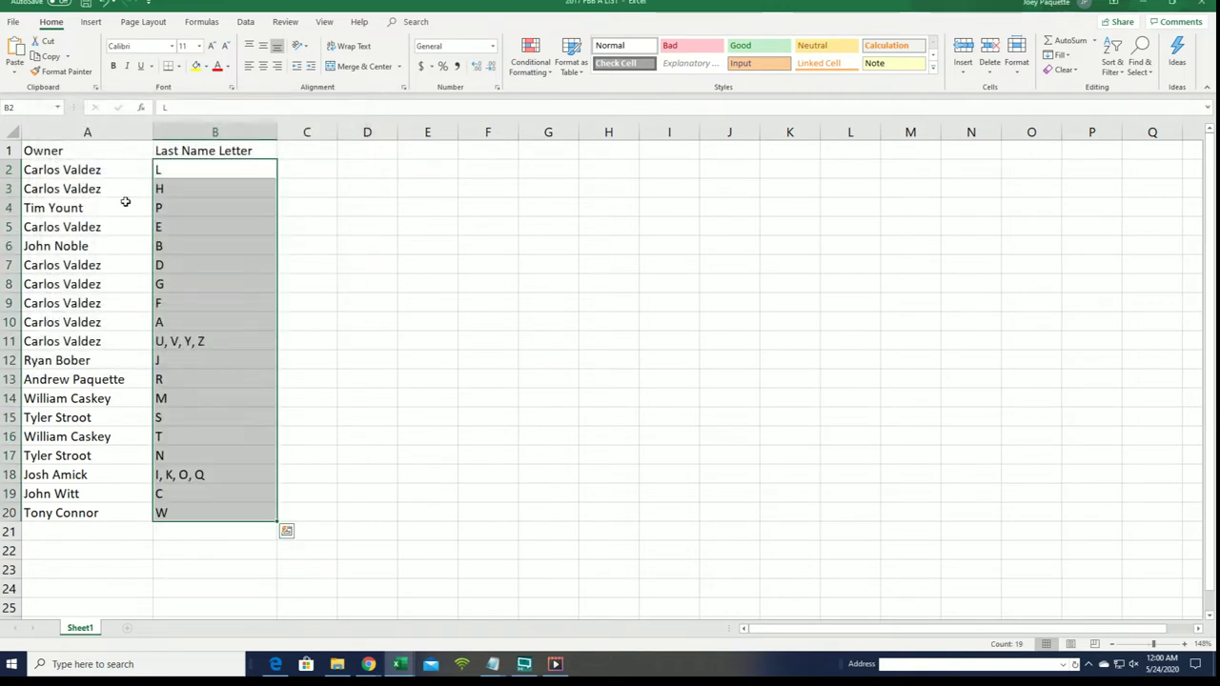
# Narrow column A to fit the owner names and select B2:B20.
pyautogui.click(128, 131)
pyautogui.moveTo(150, 129)
pyautogui.mouseDown()
pyautogui.moveTo(122, 130)
pyautogui.moveTo(134, 131)
pyautogui.mouseUp()
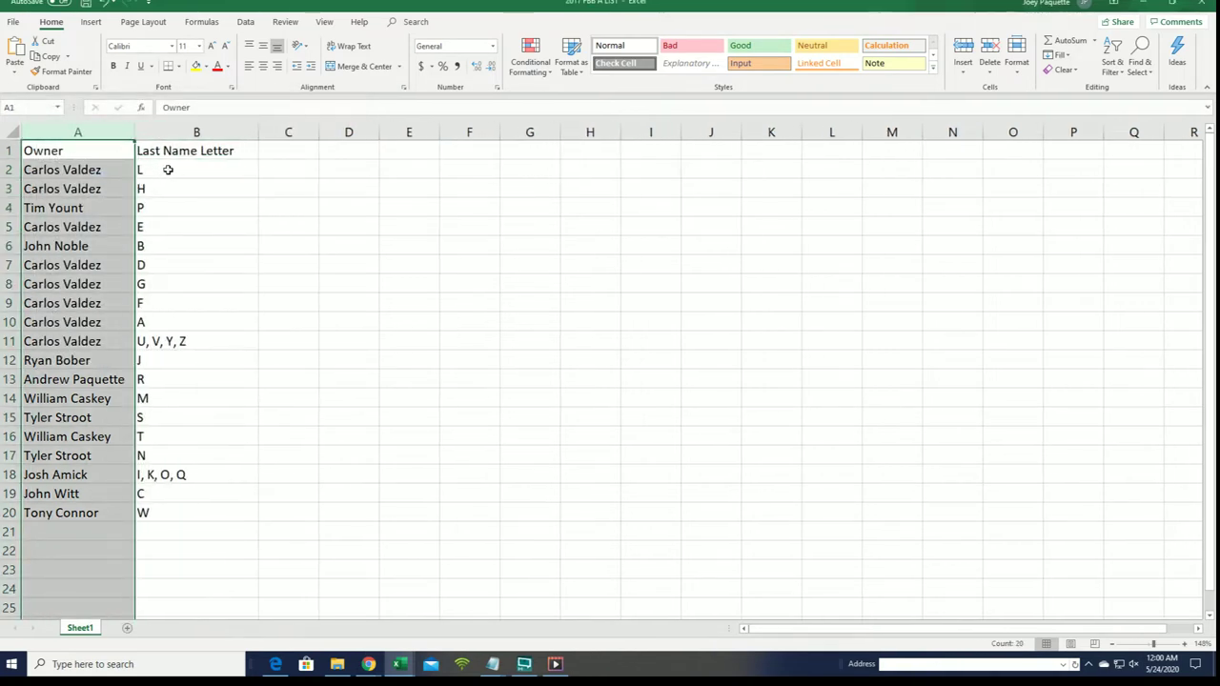
pyautogui.moveTo(168, 170); pyautogui.dragTo(144, 513)
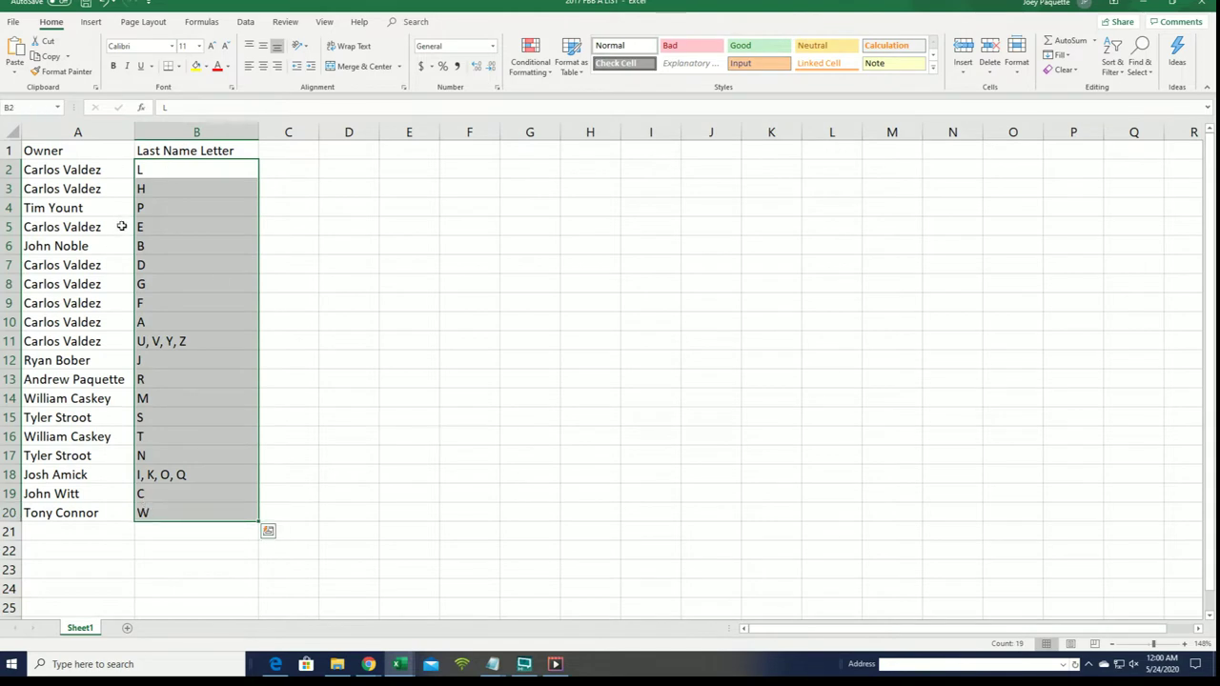